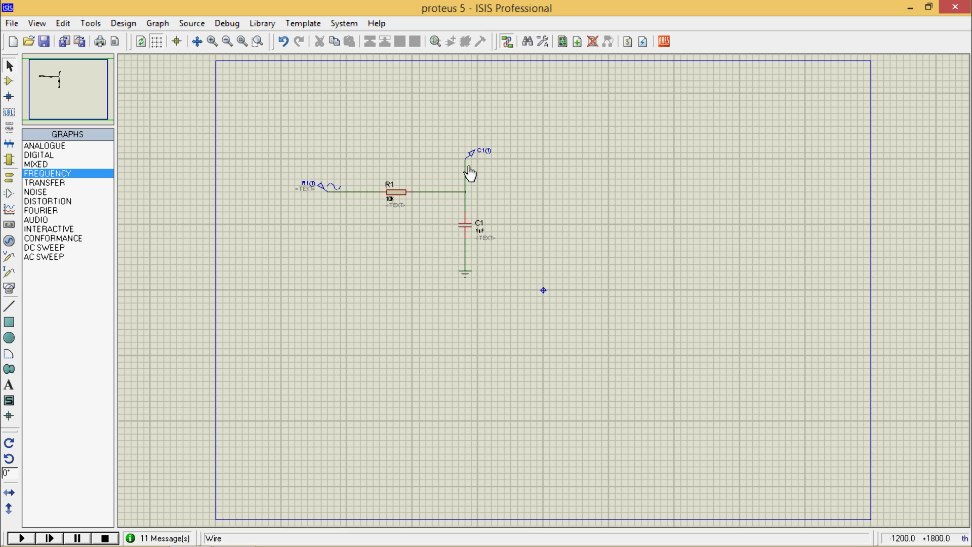
- Check the sine generator's settings, close them unchanged, and clear the selection
double_click(323, 195)
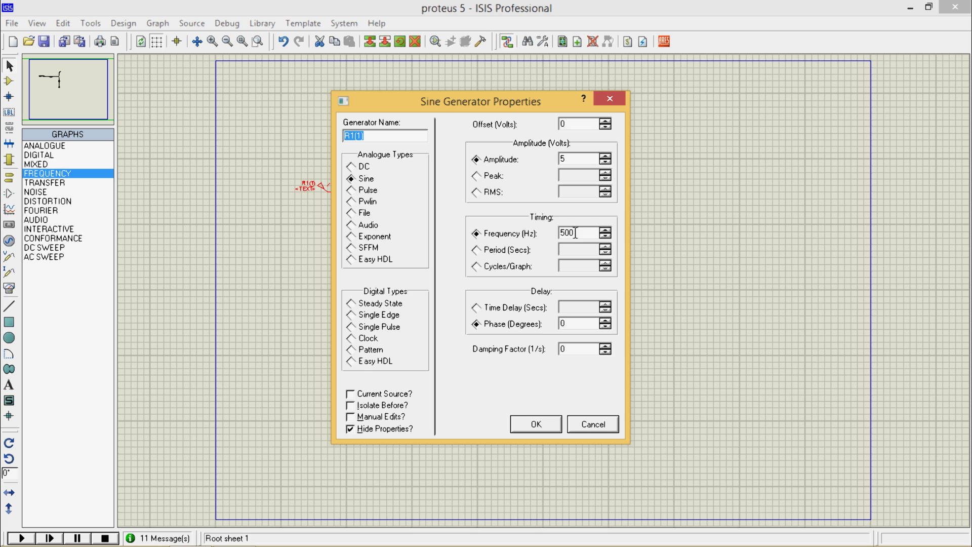
click(587, 427)
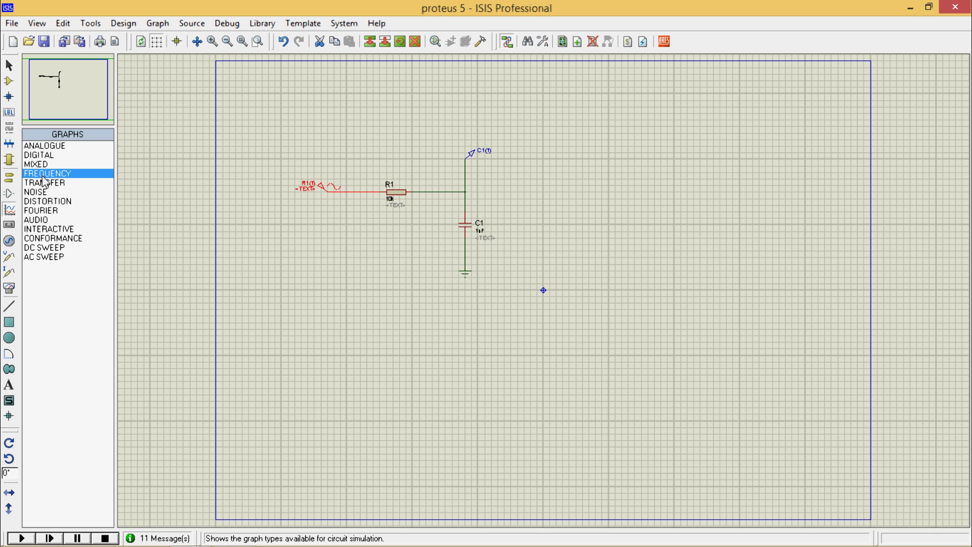
click(576, 178)
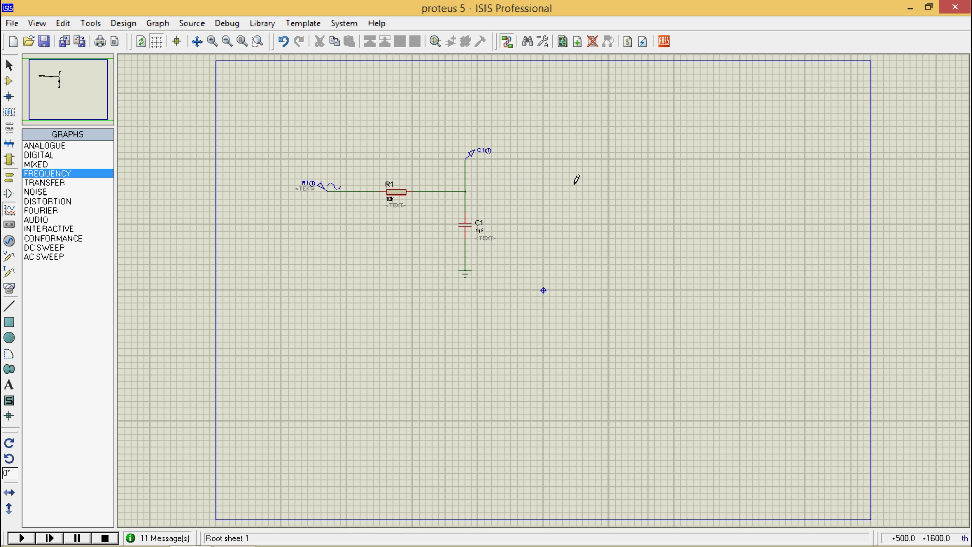
- Draw a frequency response graph right of the circuit, add the C1 probe, and simulate it
drag(556, 178, 839, 458)
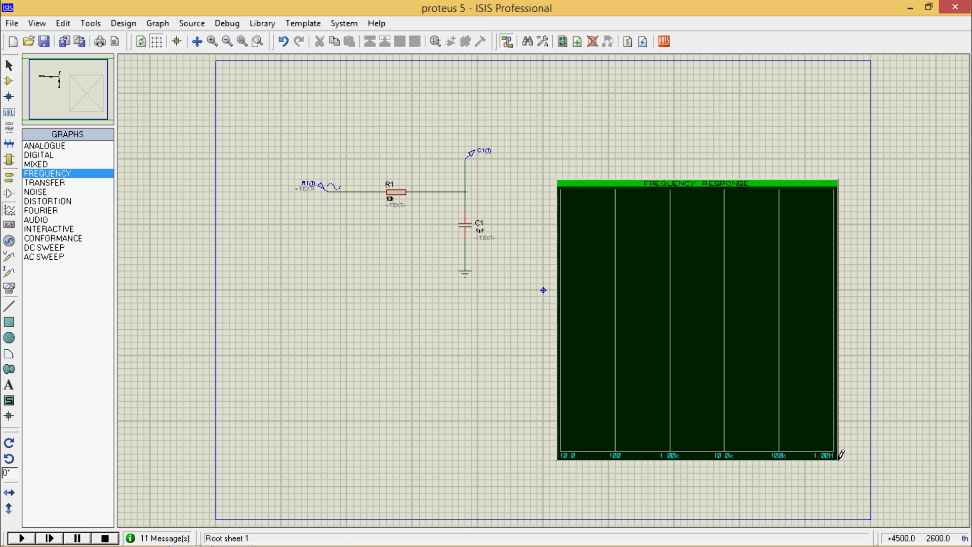
click(473, 157)
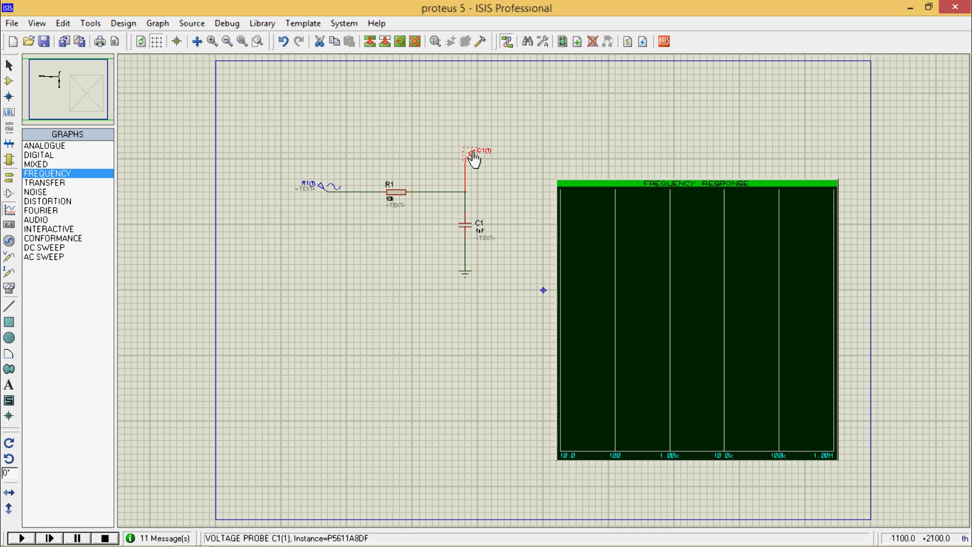
drag(473, 158, 651, 303)
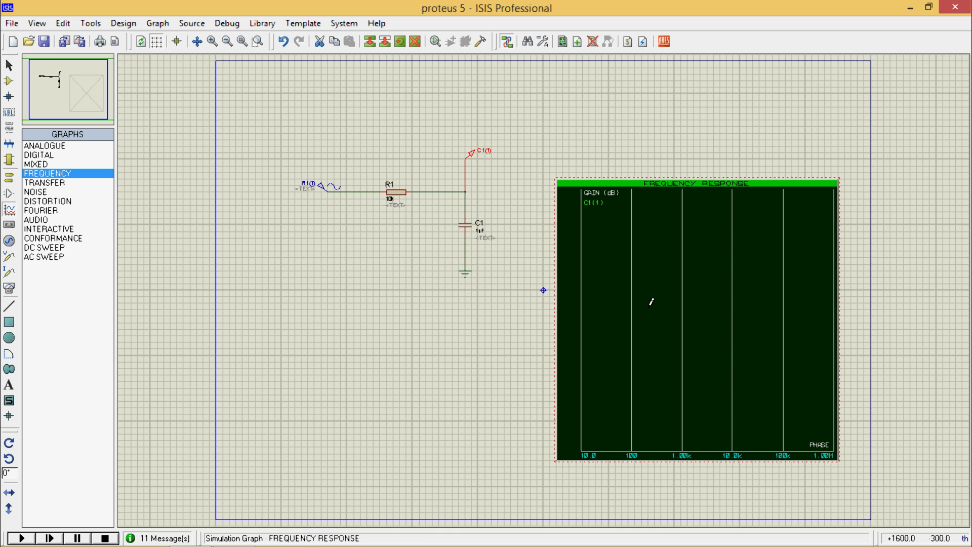
key(space)
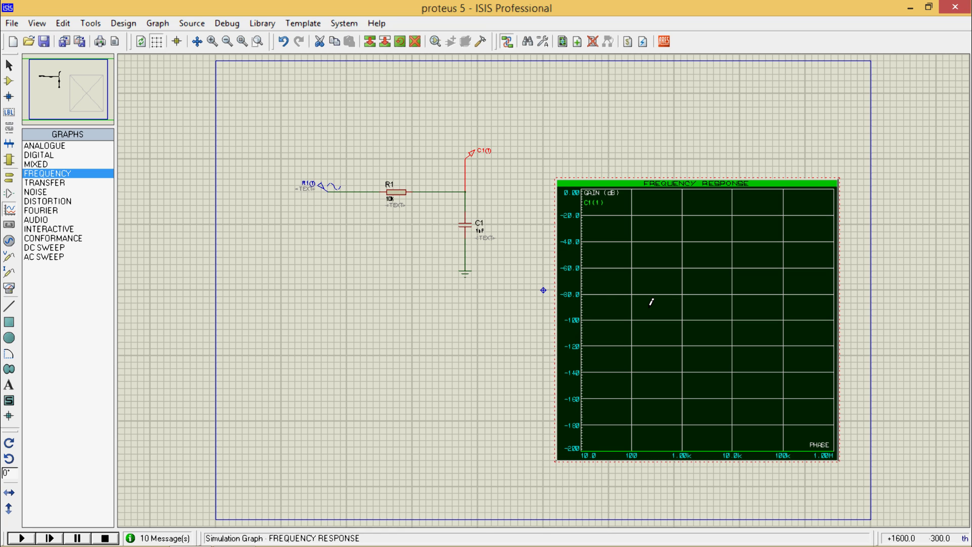
click(660, 318)
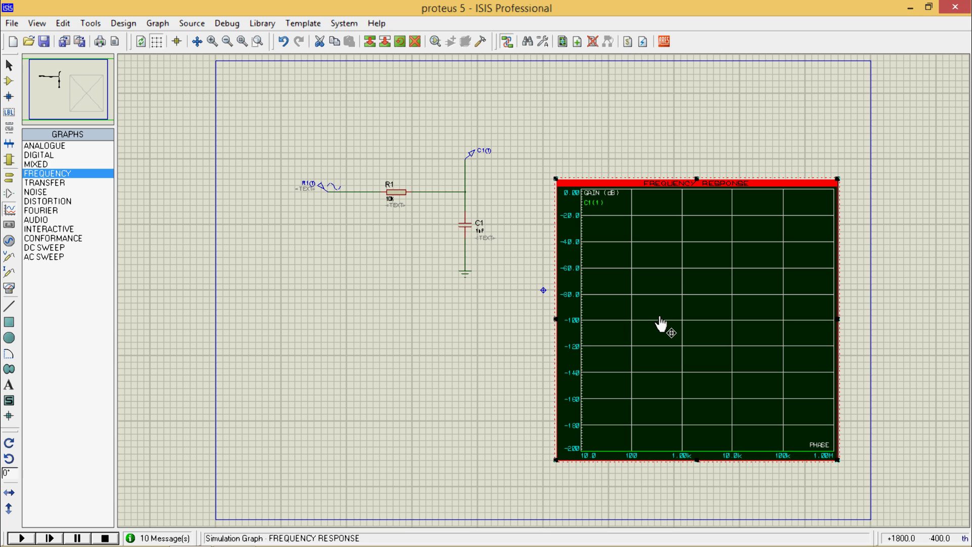
- Choose R1(1) as the Reference source in the frequency graph settings
click(660, 323)
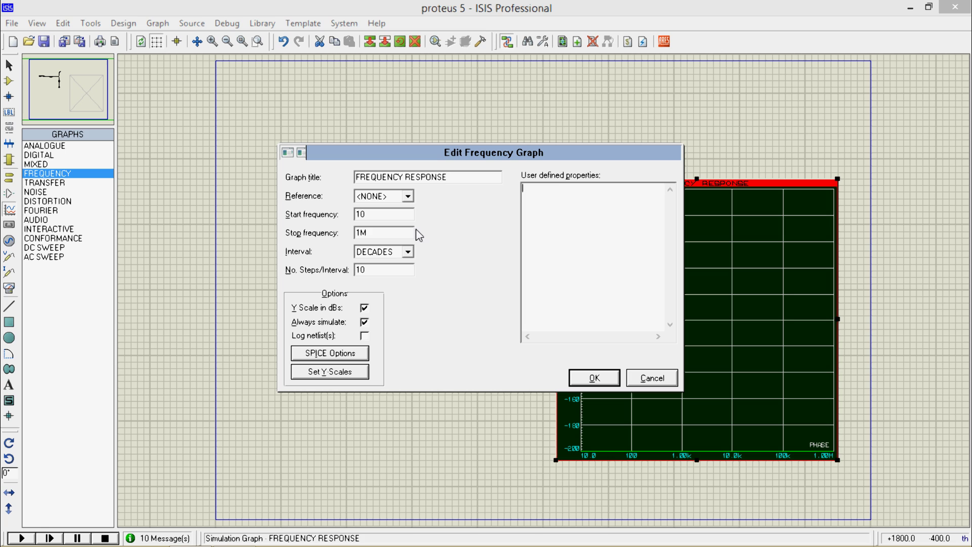
click(408, 199)
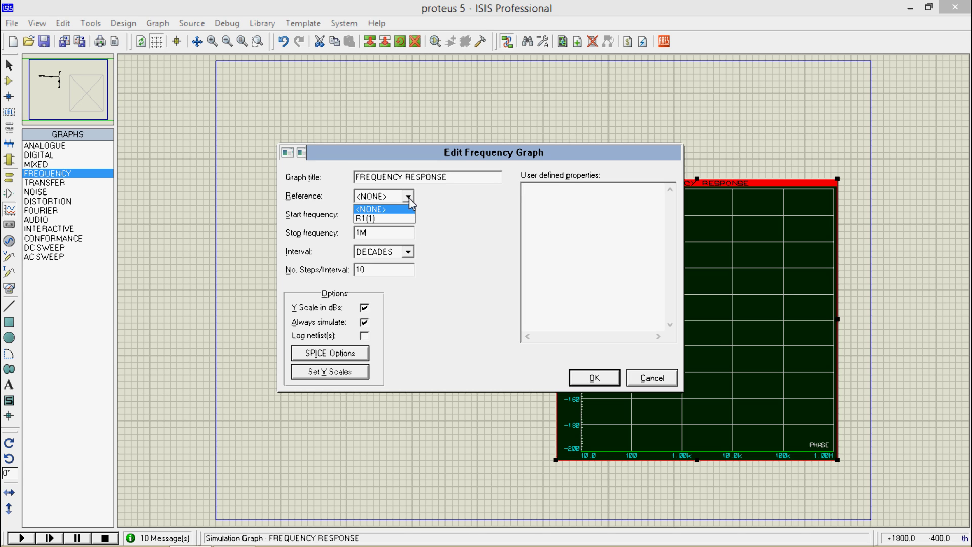
click(367, 220)
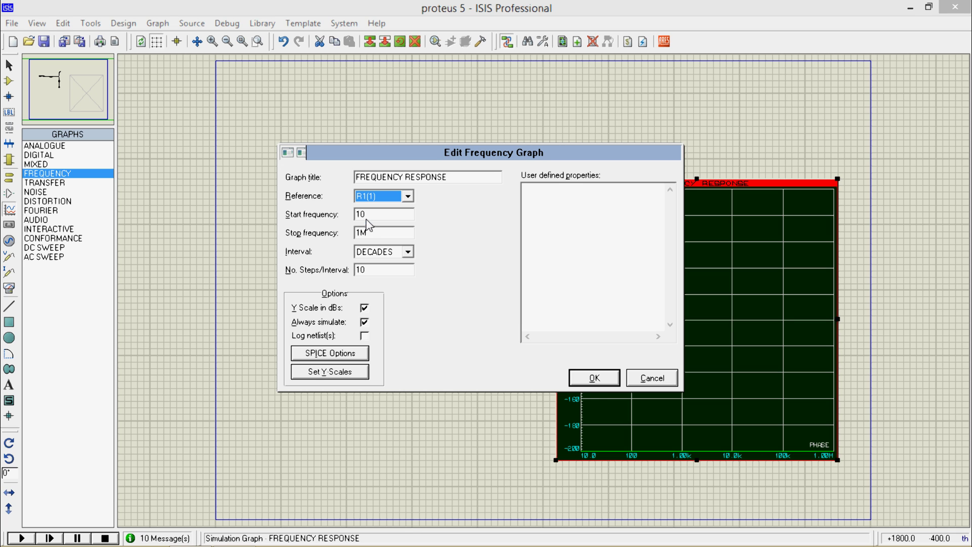
click(592, 377)
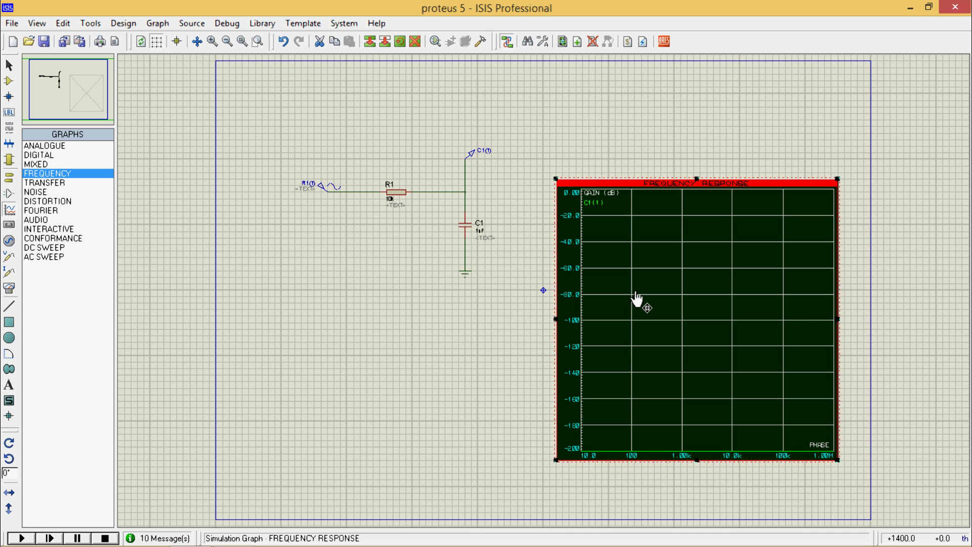
- Simulate the graph and view the RC low-pass curve full-size, falling to about -36 dB
key(space)
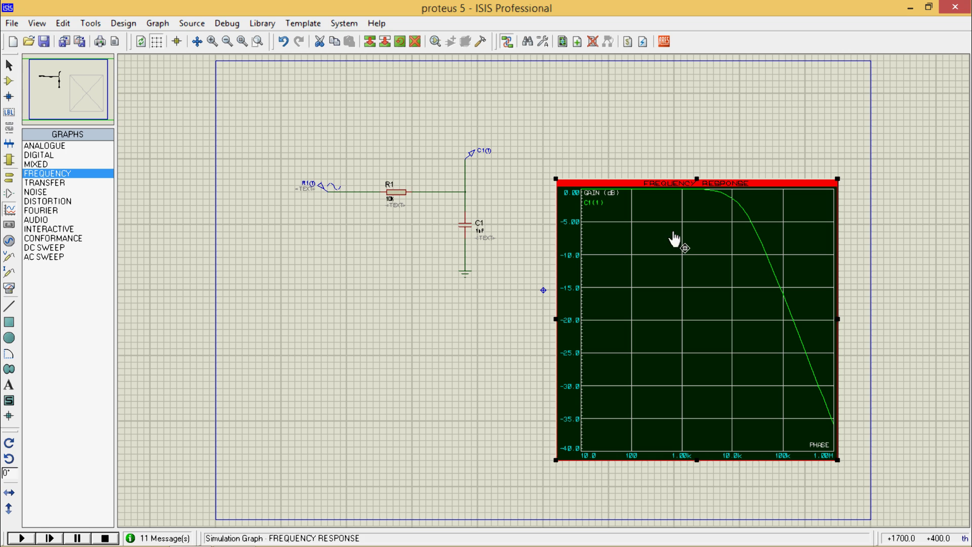
click(691, 180)
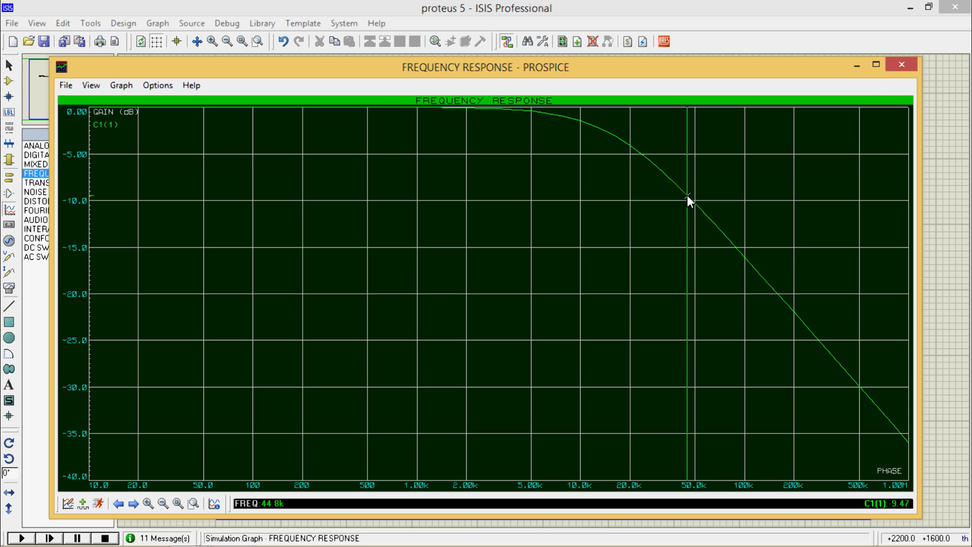
click(902, 65)
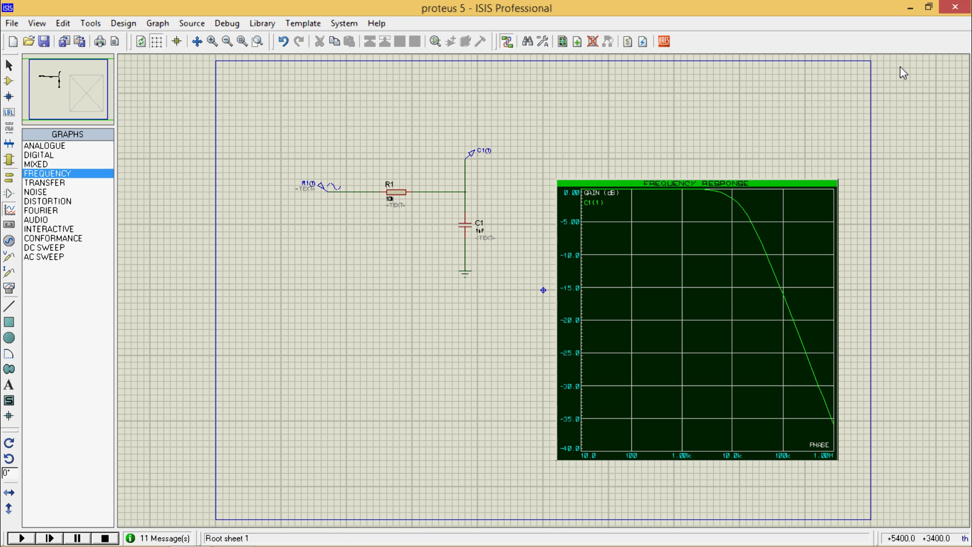
- Replace resistor R1 with capacitor C2 wired in series between the generator and output wire
right_click(402, 200)
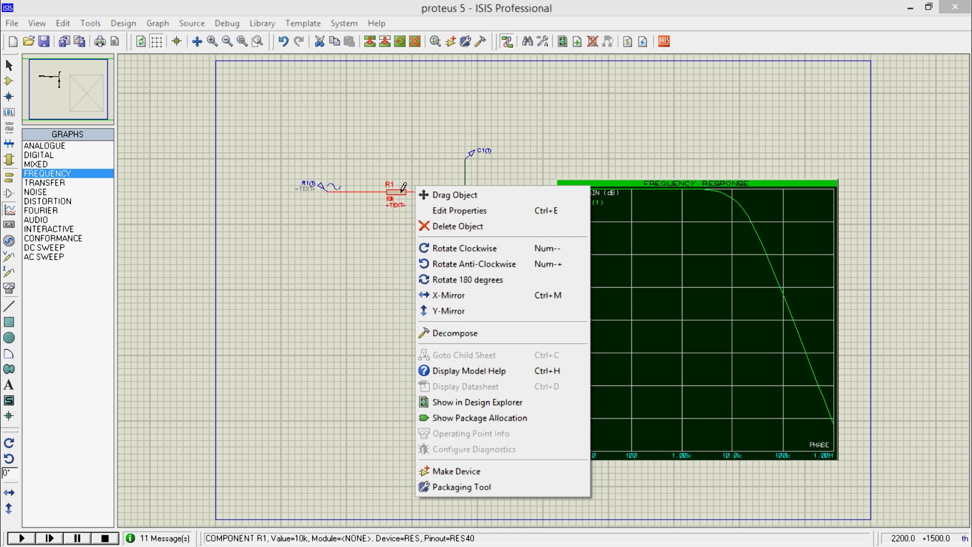
click(439, 236)
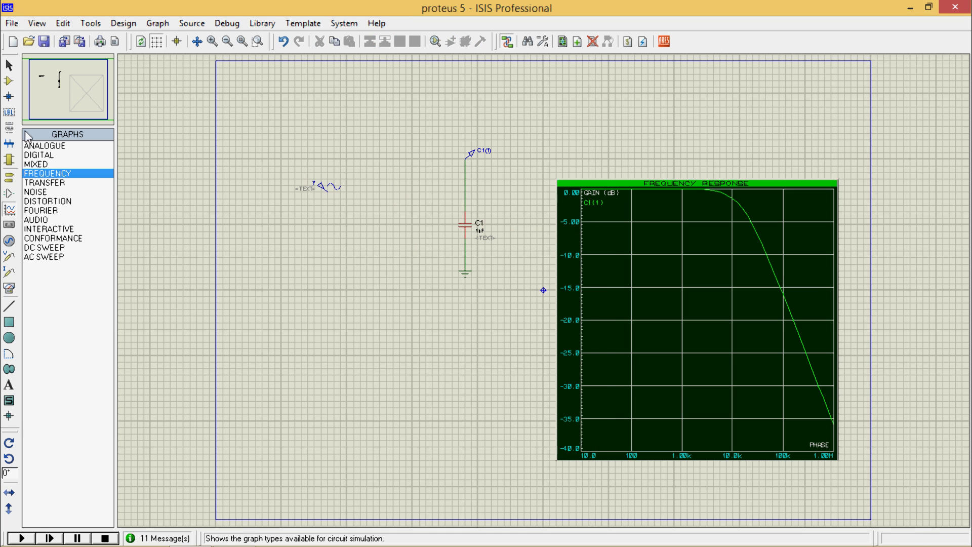
click(8, 82)
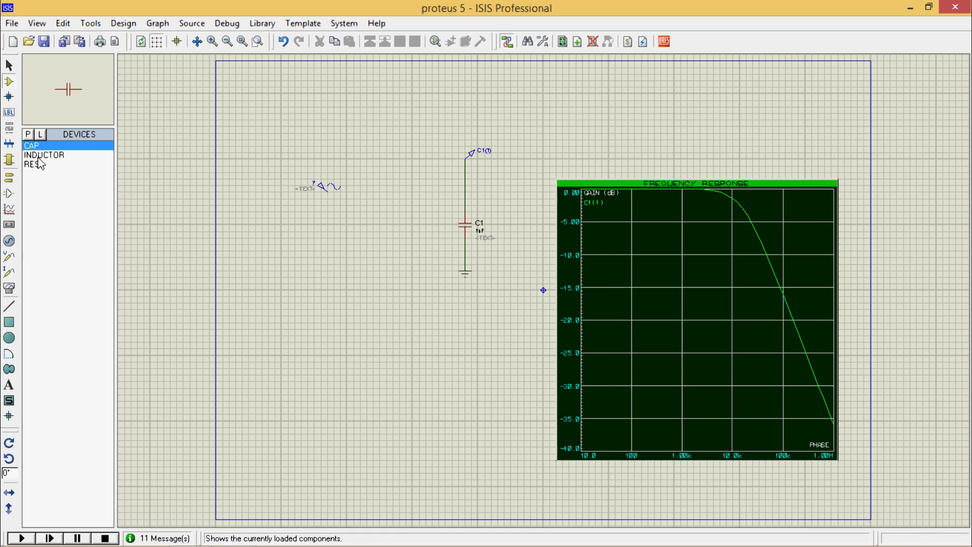
click(385, 180)
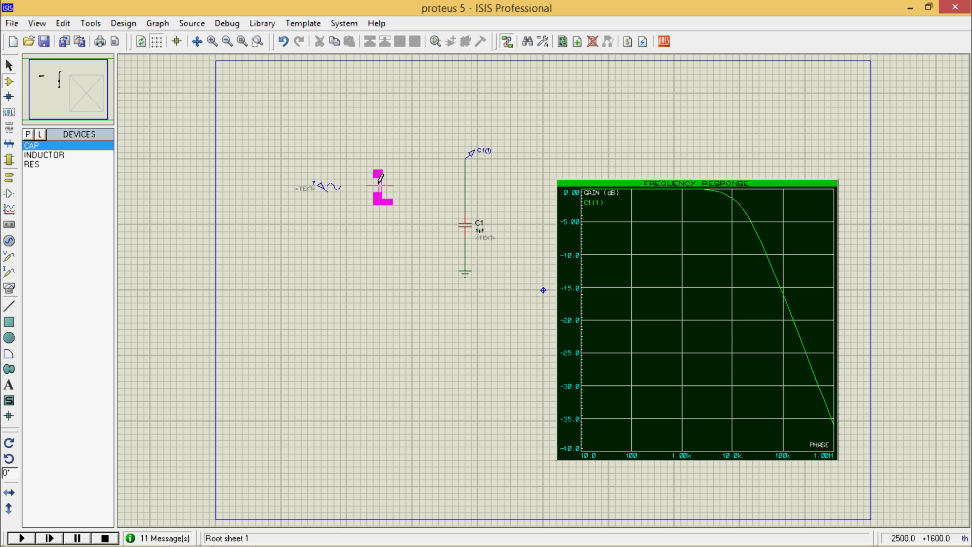
click(386, 191)
click(329, 191)
click(373, 192)
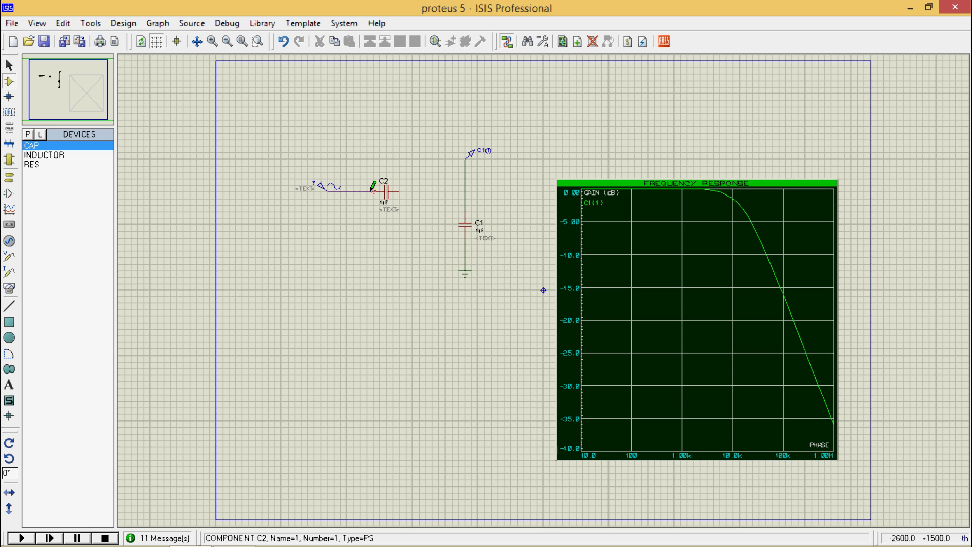
click(399, 191)
click(465, 192)
- Delete capacitor C1 and place a vertical resistor R1 above the ground symbol
right_click(477, 219)
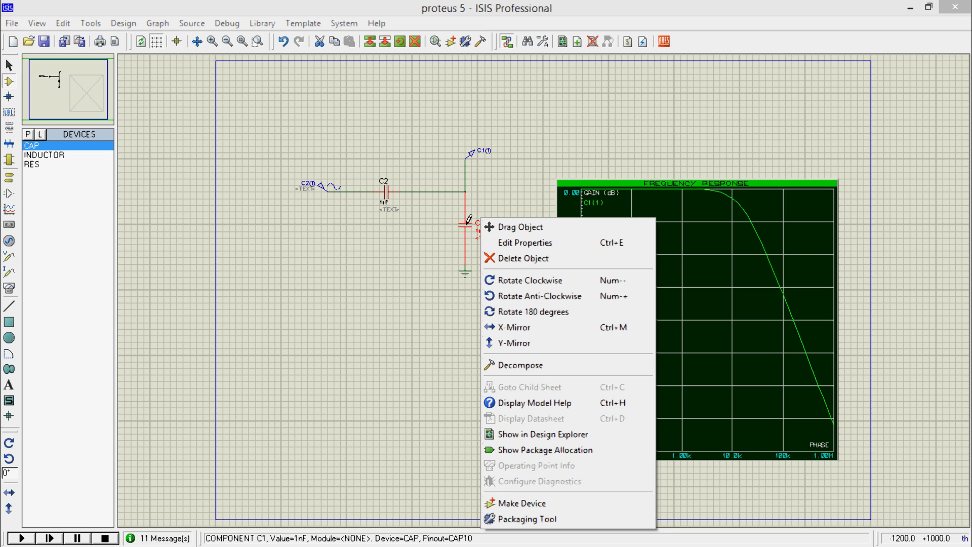
click(521, 259)
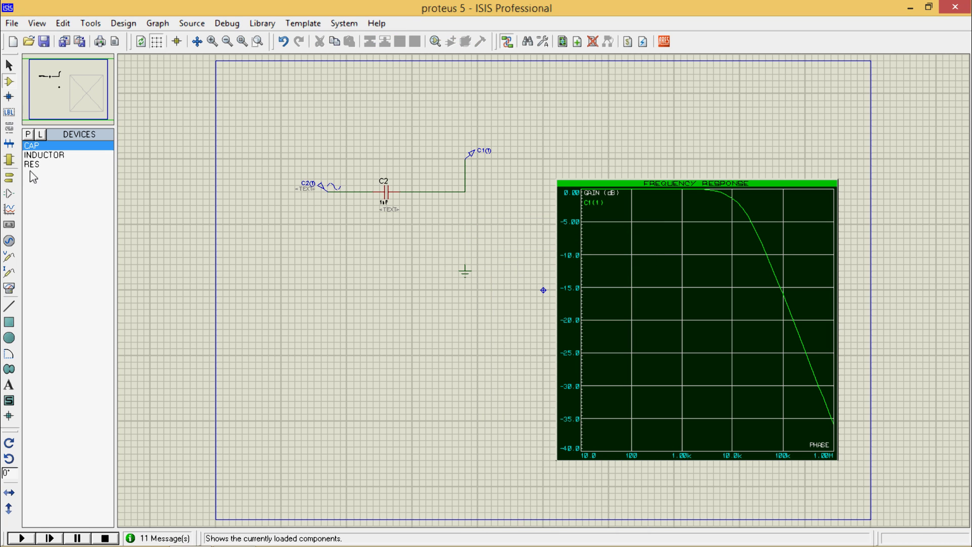
click(35, 165)
click(12, 449)
click(463, 226)
click(468, 225)
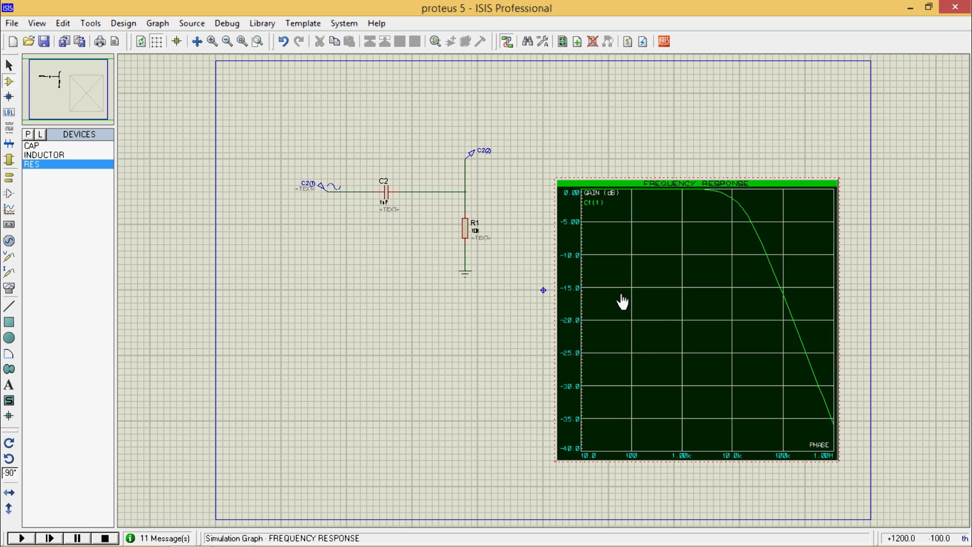
- Re-simulate and view the CR high-pass curve rising from -65 dB to 0 dB
key(space)
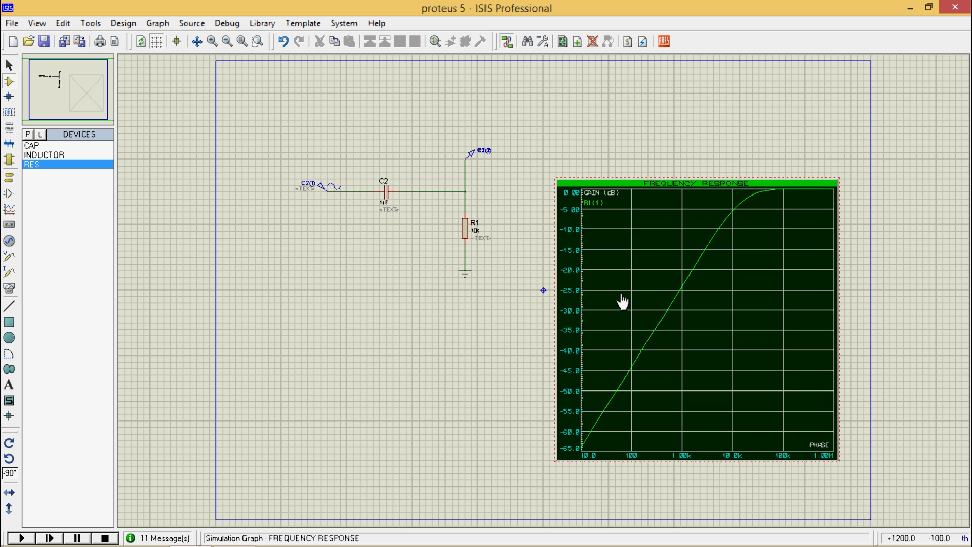
click(689, 185)
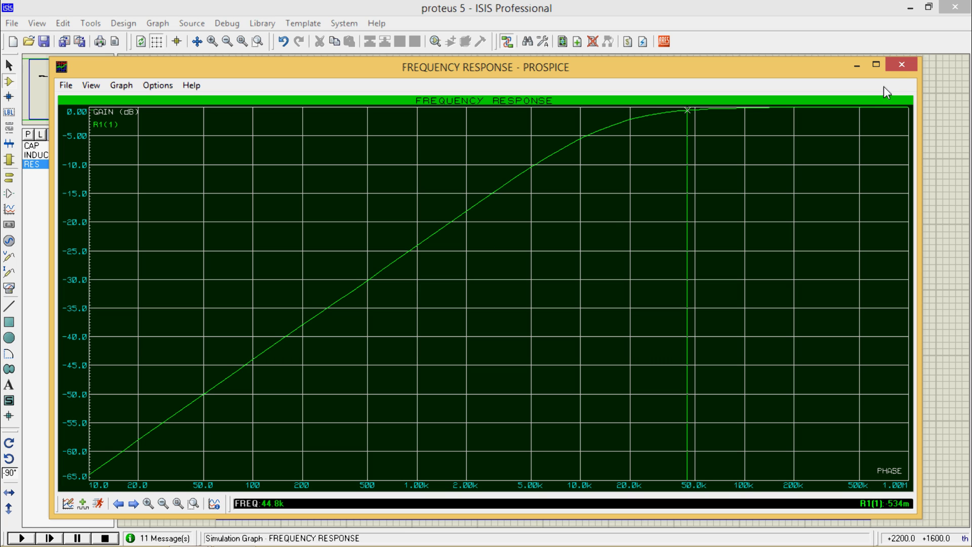
click(900, 65)
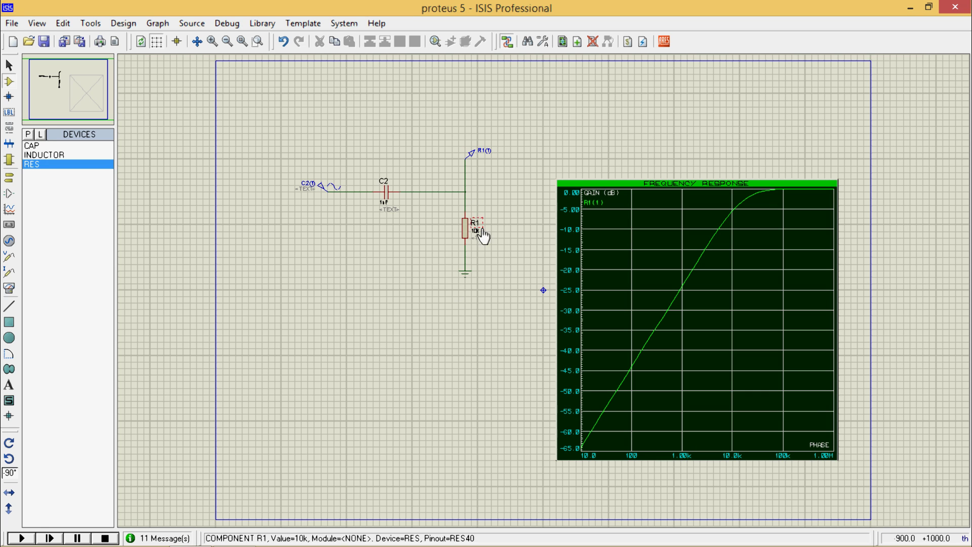
- Delete capacitor C2 and pick a horizontally rotated inductor from the device list
right_click(389, 203)
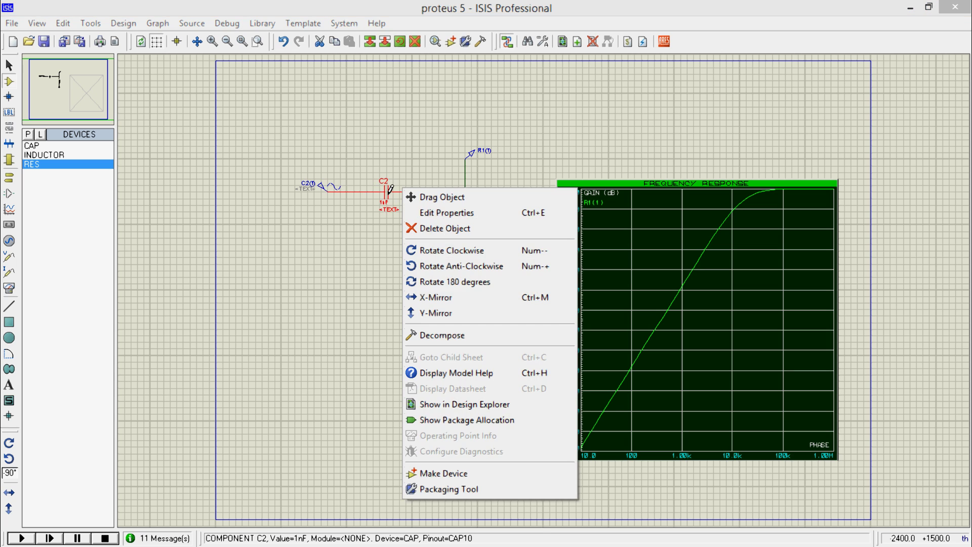
click(435, 230)
click(43, 154)
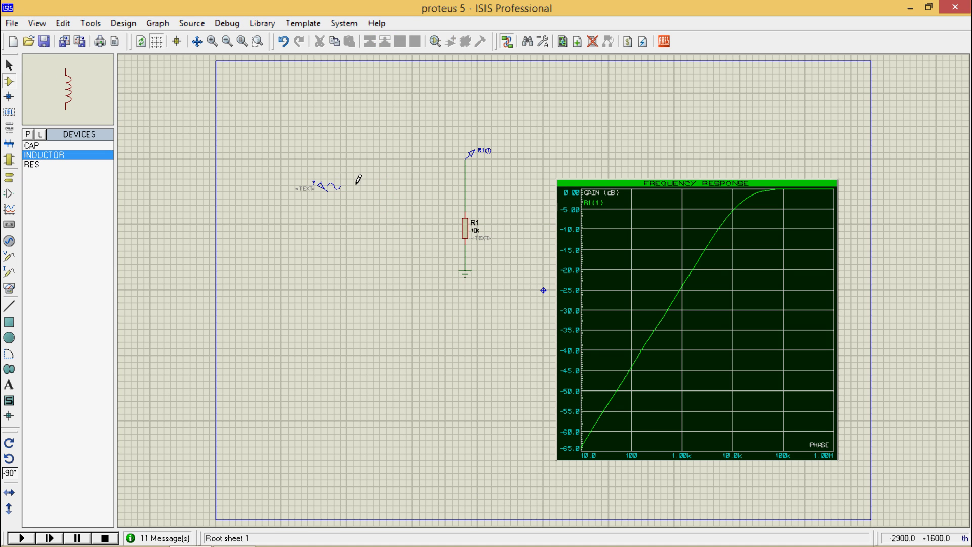
click(10, 443)
- Place horizontal inductor L1 left of R1, wired from the sine source to R1's node
click(9, 444)
click(9, 443)
click(398, 187)
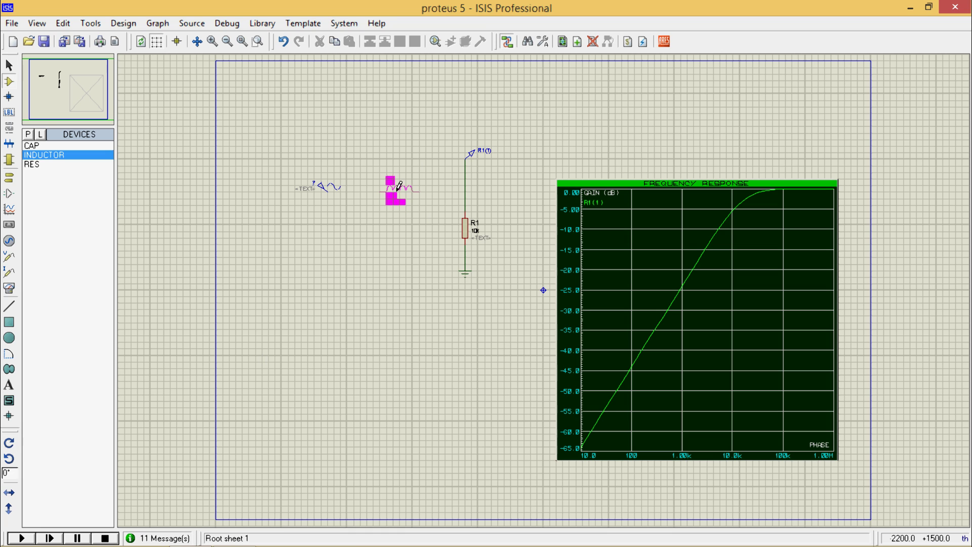
click(339, 188)
click(374, 190)
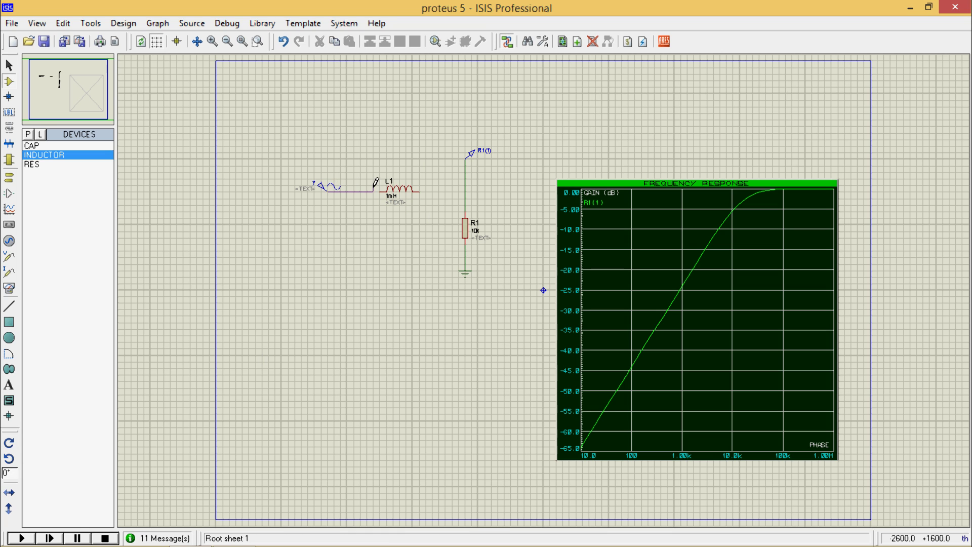
click(420, 188)
click(465, 190)
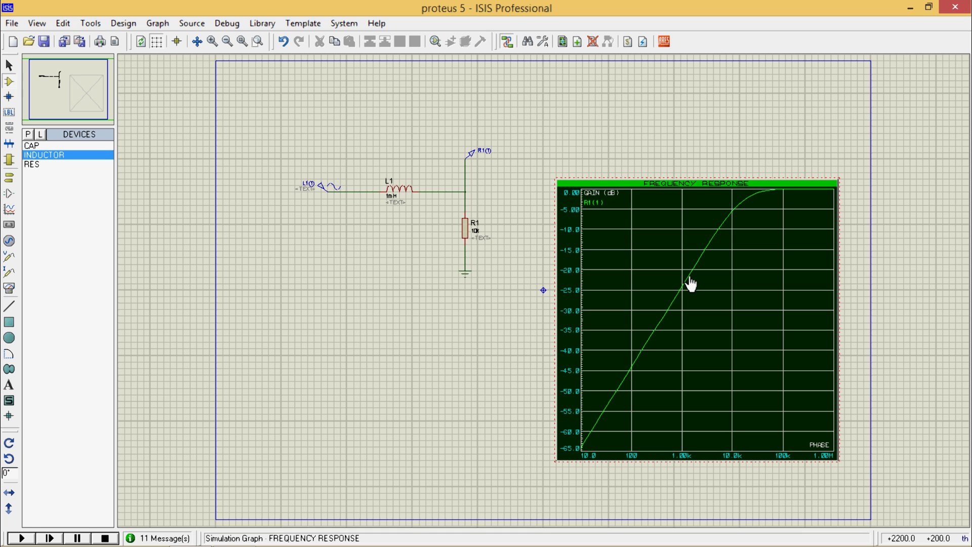
- Re-simulate and view the LR curve full-size, near 0 dB dipping to -1.45 dB
key(space)
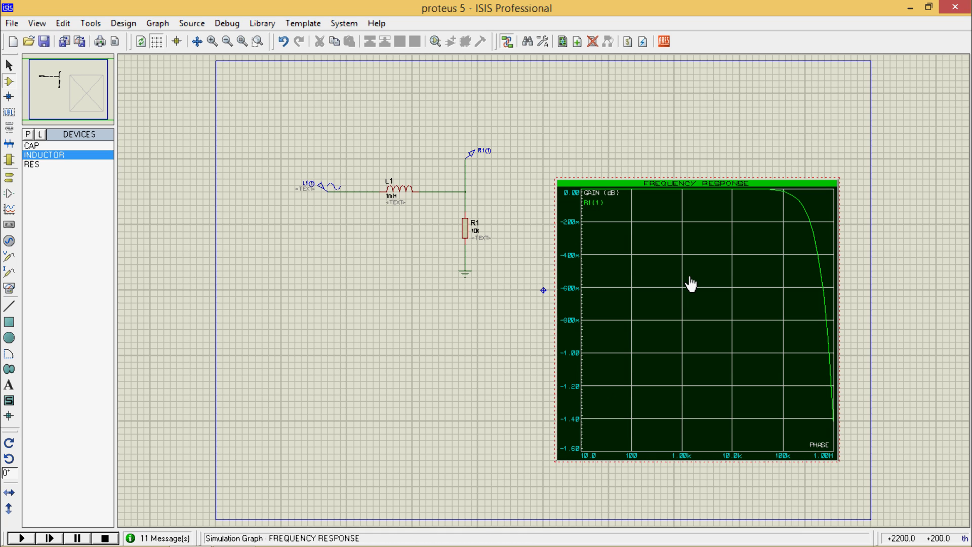
click(723, 184)
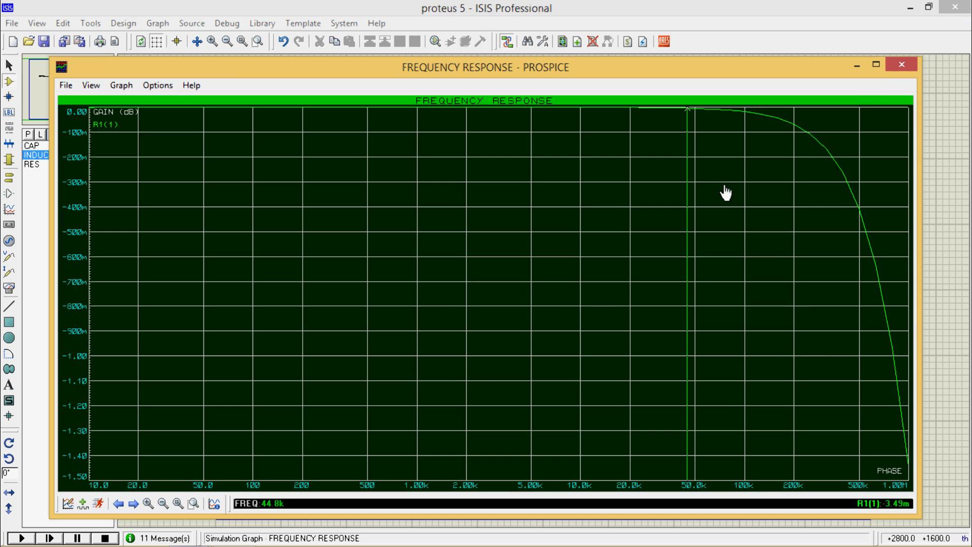
click(901, 65)
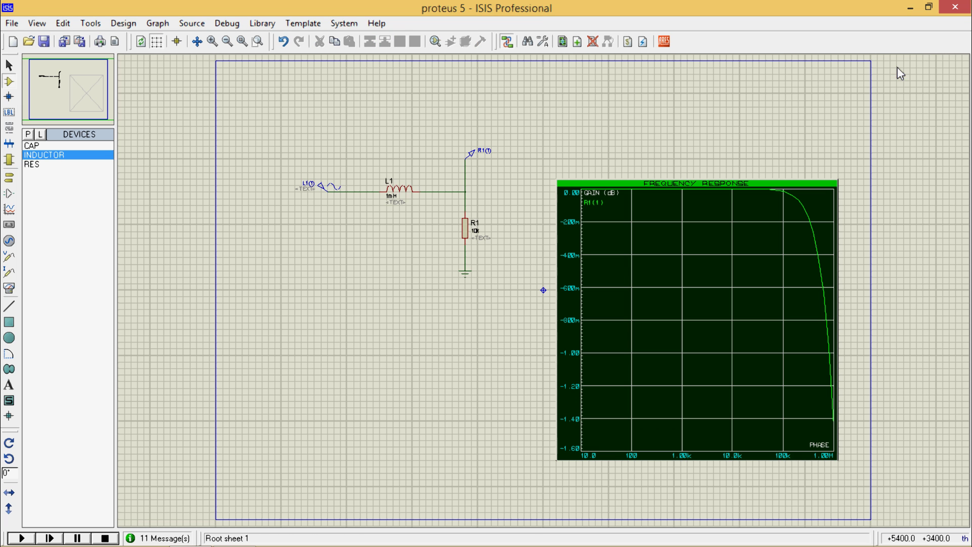
- Replace inductor L1 with resistor R2 wired in series from the source to the junction
right_click(405, 197)
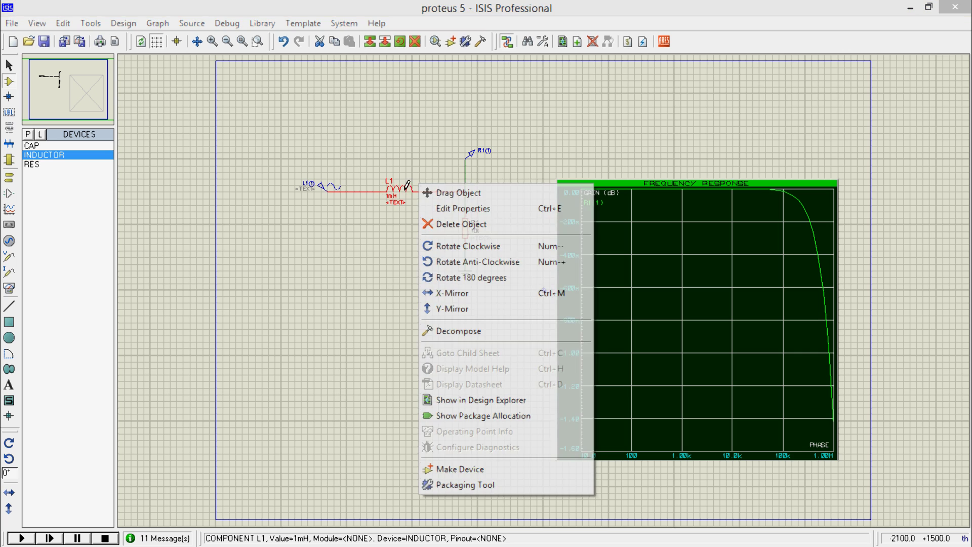
click(431, 225)
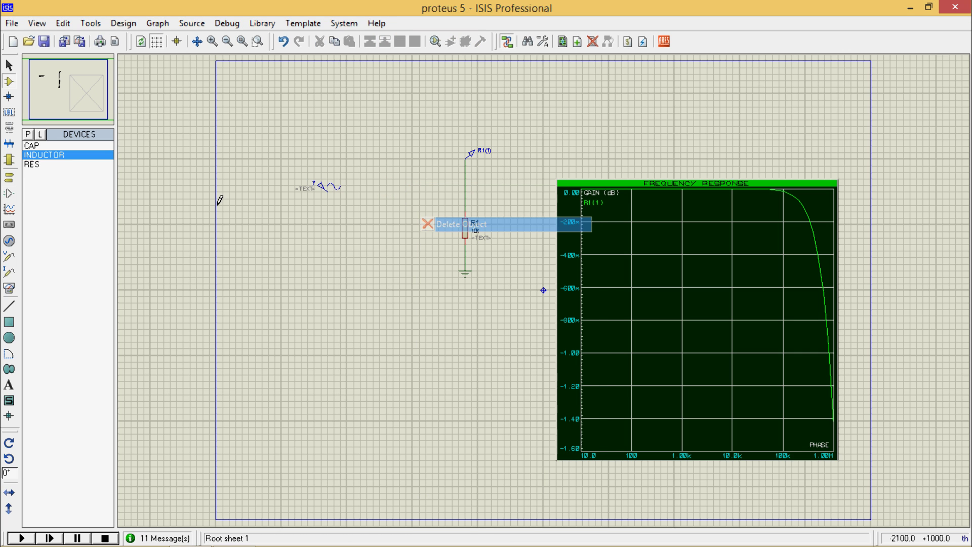
click(40, 165)
click(402, 189)
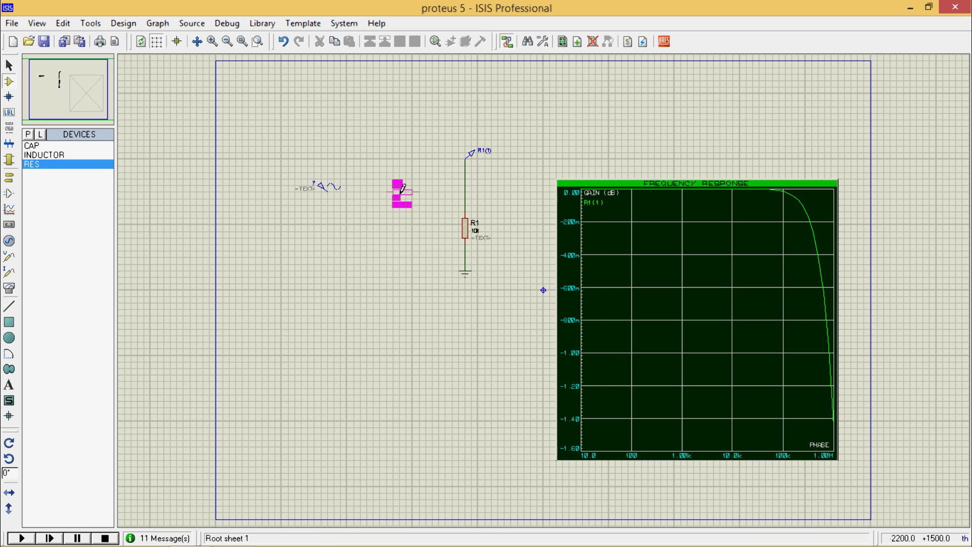
click(402, 189)
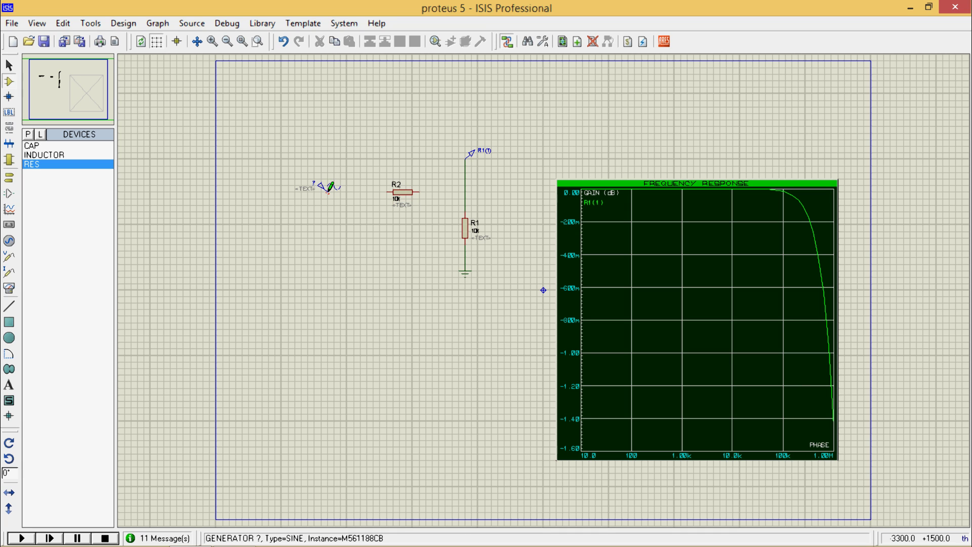
click(392, 192)
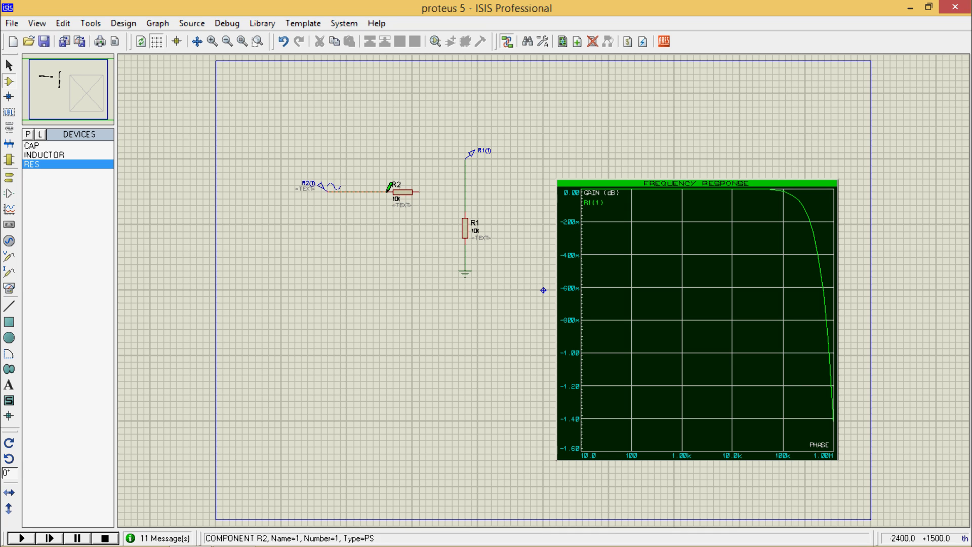
click(420, 192)
click(464, 191)
- Delete R1 with its ground wire and select the inductor for placement
right_click(478, 224)
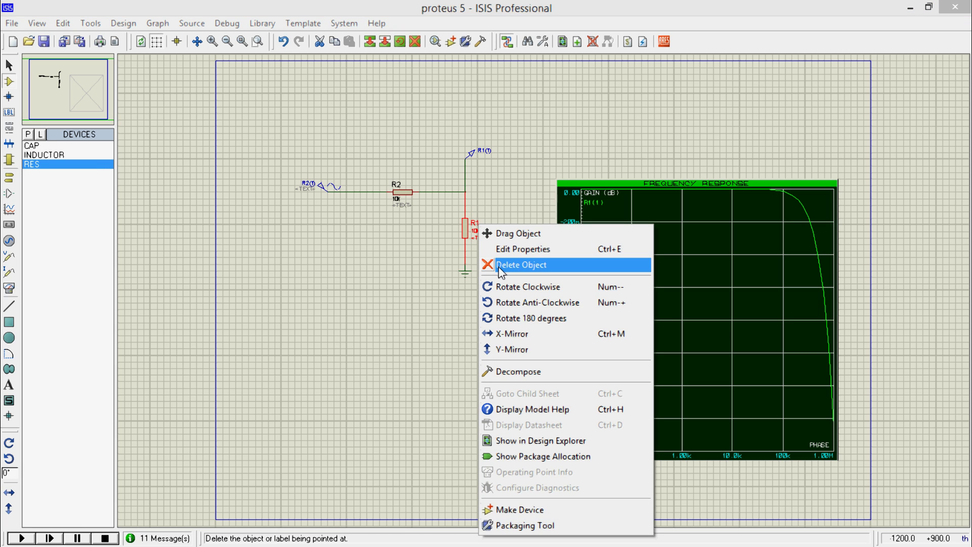
click(498, 265)
click(49, 154)
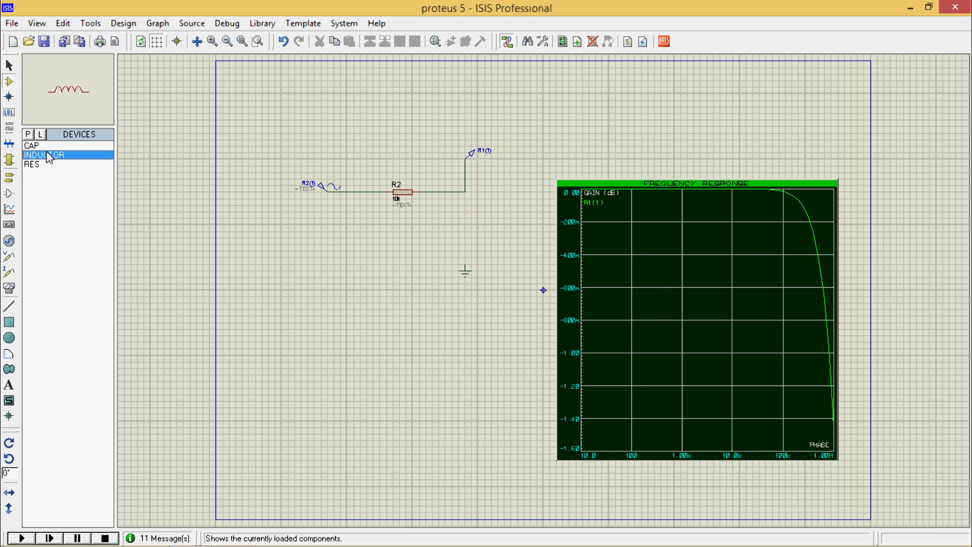
- Place a vertical inductor L1 below the junction, wired to the junction and ground
click(9, 442)
click(466, 223)
click(466, 224)
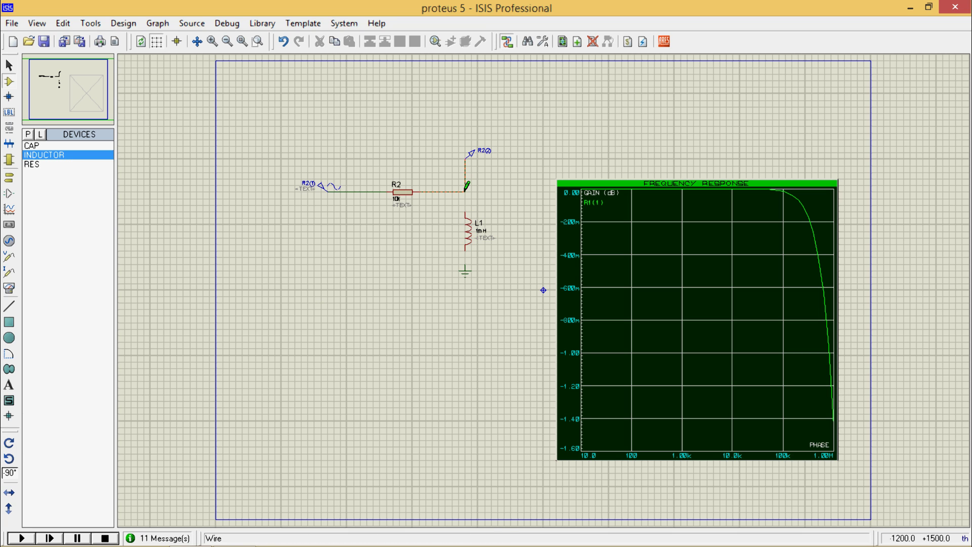
click(464, 192)
click(466, 205)
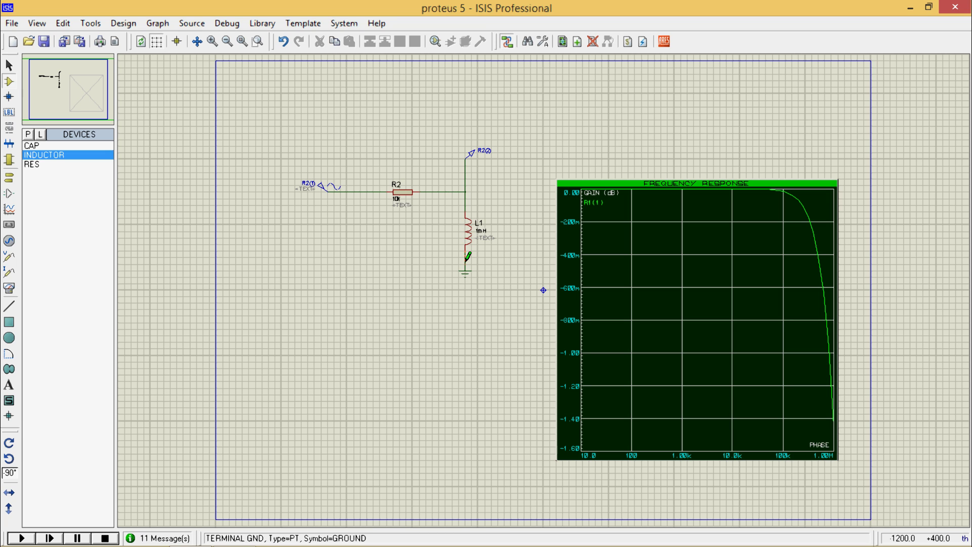
click(466, 260)
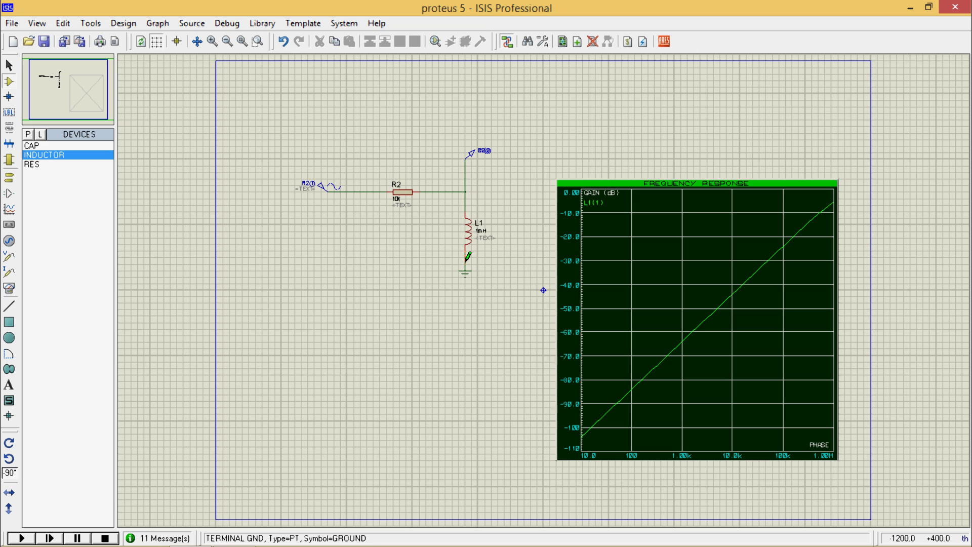
click(711, 190)
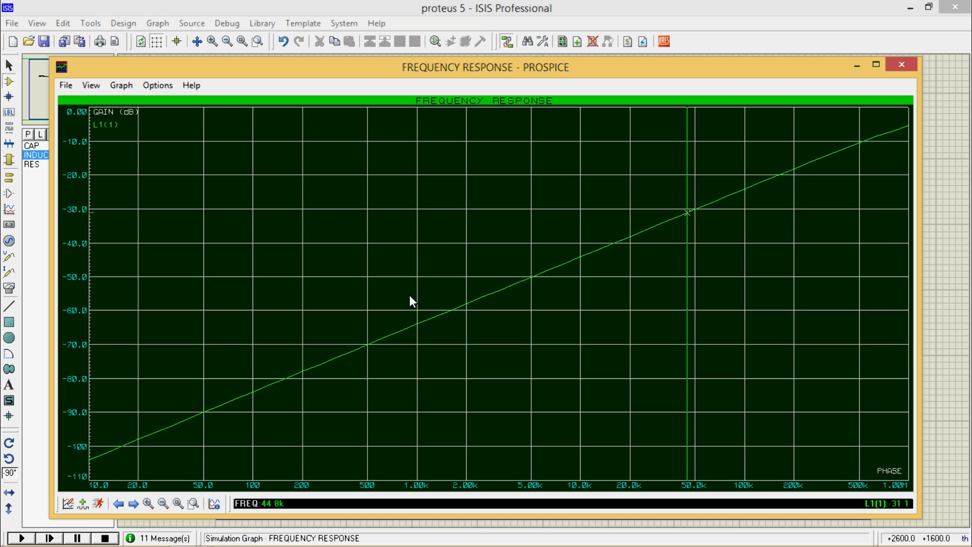
click(902, 65)
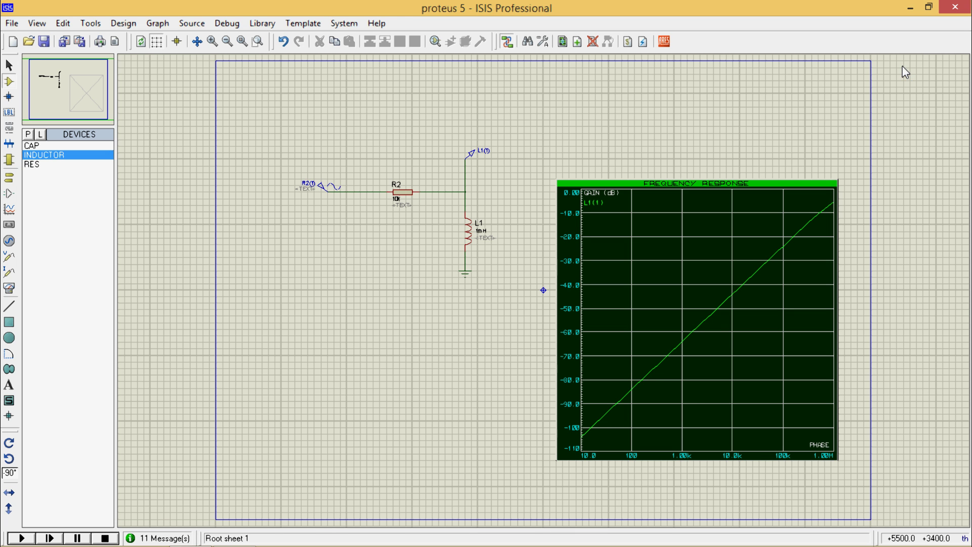
- Change R2's resistance from 10k to 1k and re-simulate the gain curve
double_click(401, 195)
click(420, 192)
key(Left)
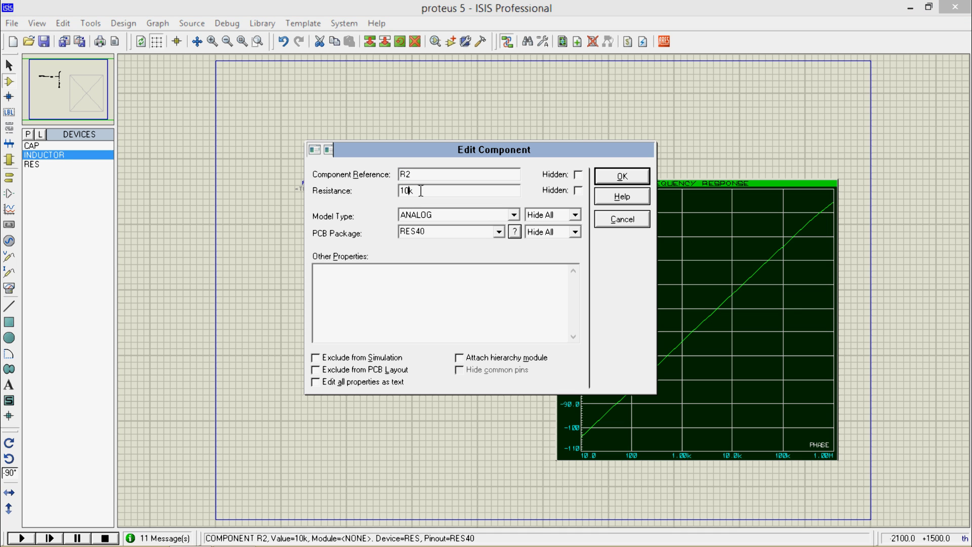
key(BackSpace)
key(Return)
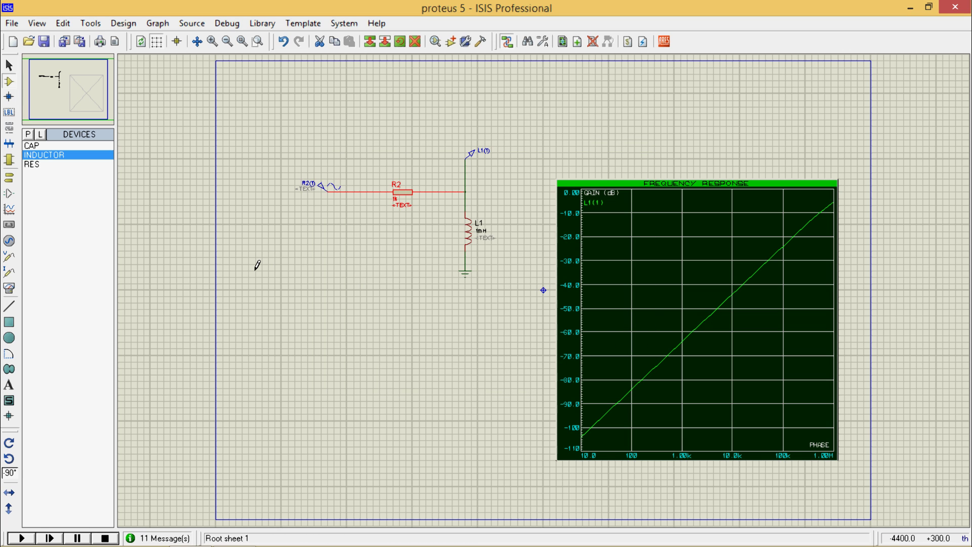
key(space)
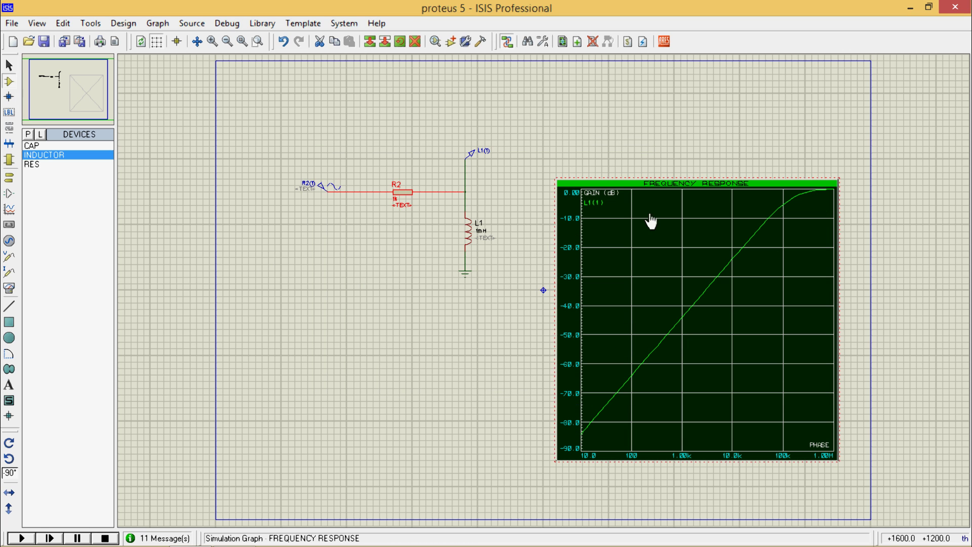
click(683, 192)
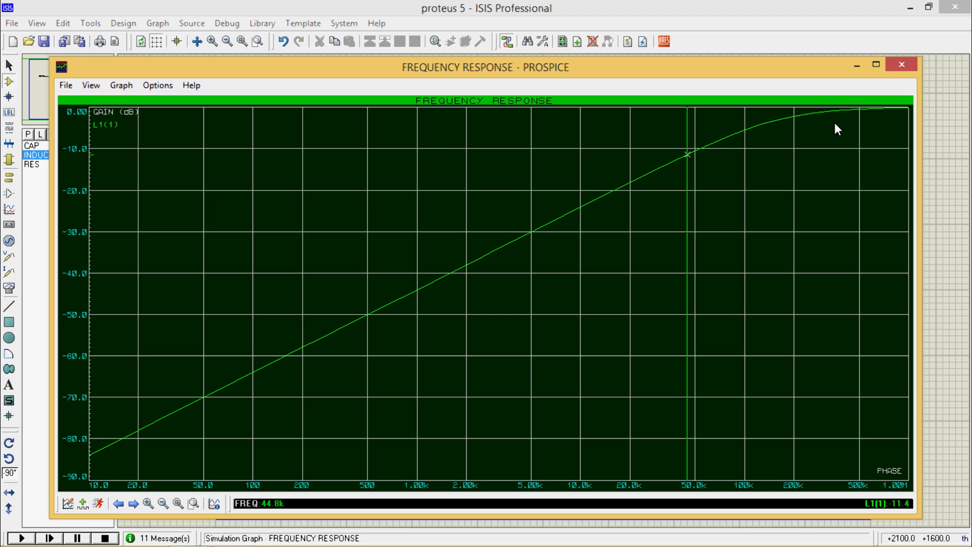
click(904, 69)
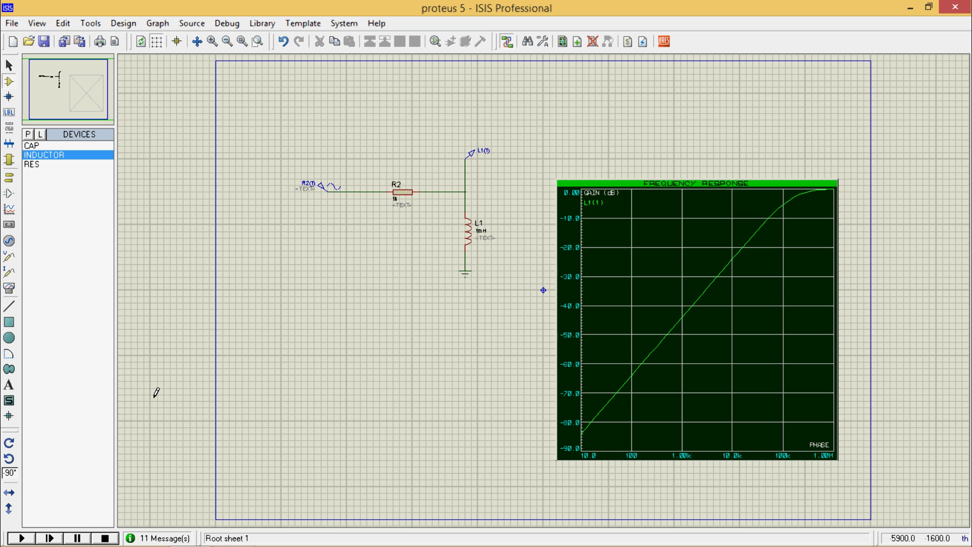
double_click(668, 304)
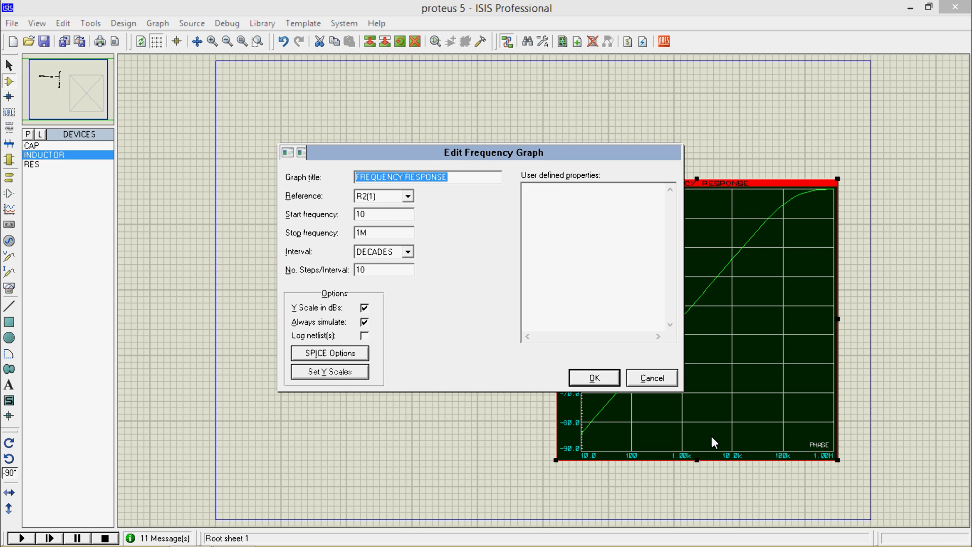
click(671, 383)
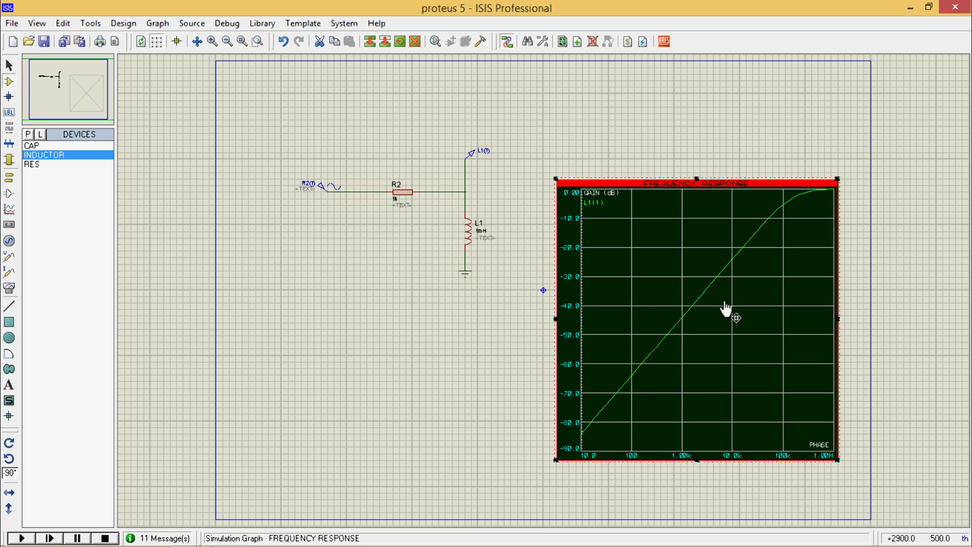
right_click(701, 236)
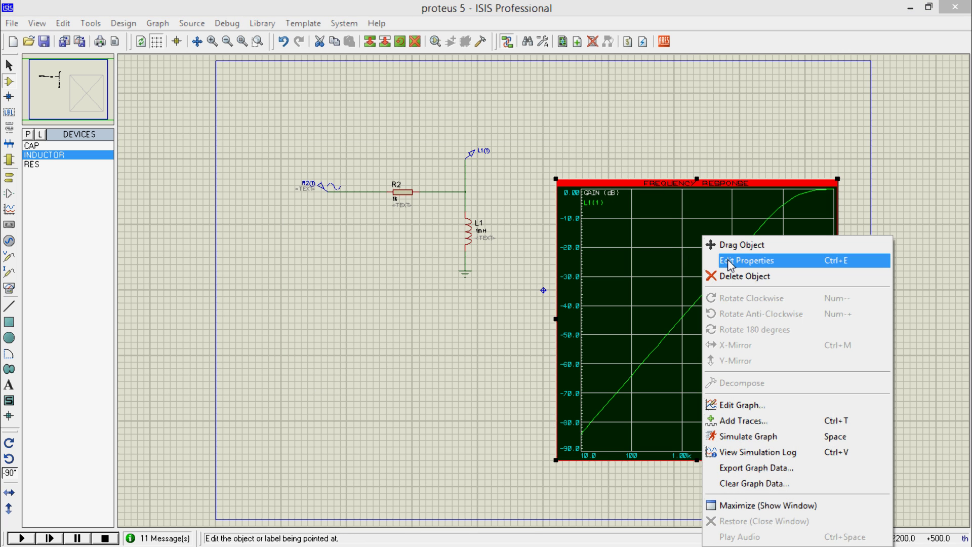
click(727, 260)
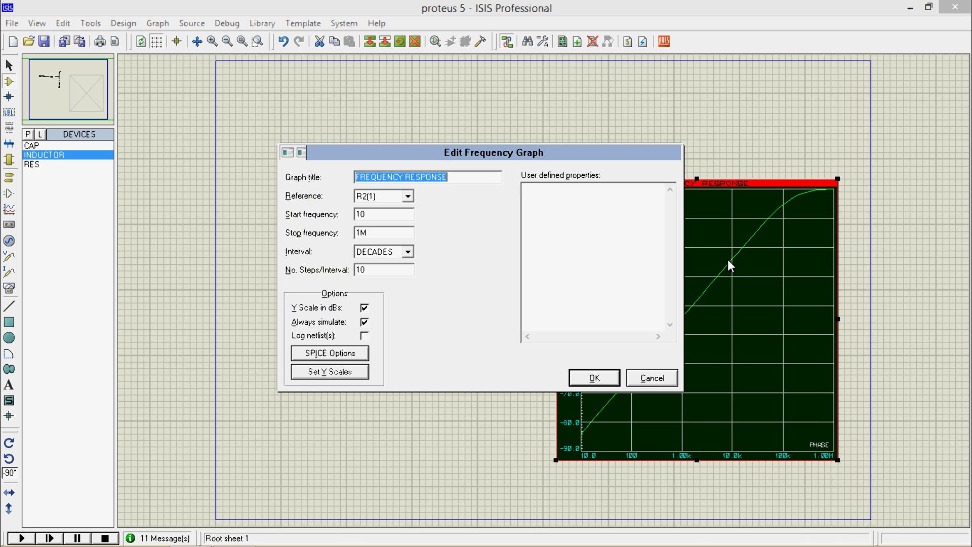
click(646, 384)
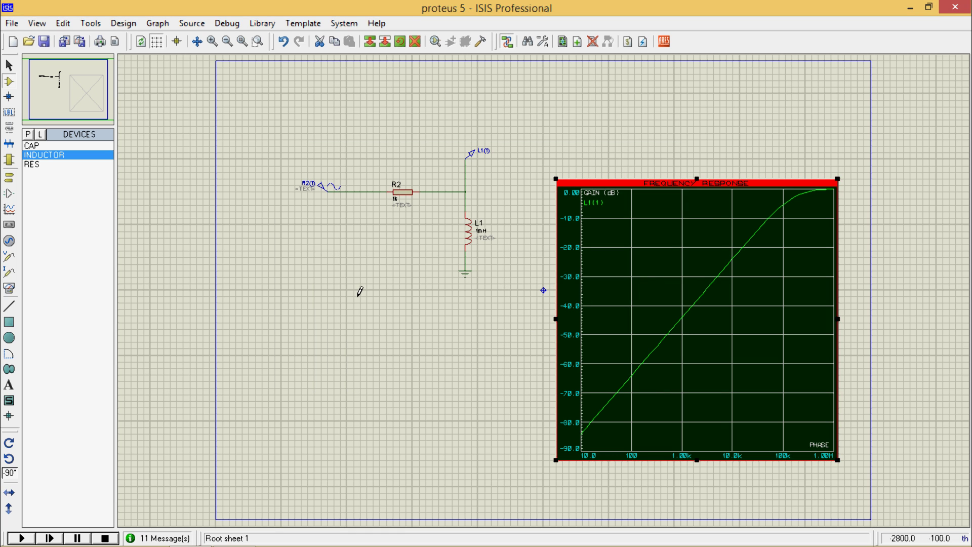